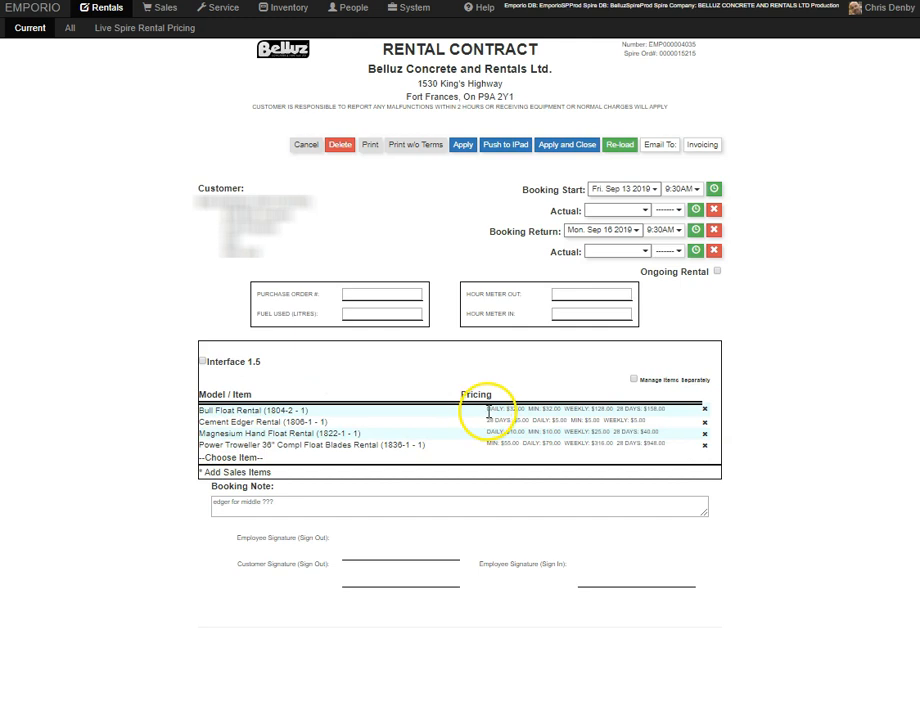
- Switch the rental contract to Interface 1.5 and set the Power Troweller's weekly count to 1
left_click_drag(488, 410, 670, 420)
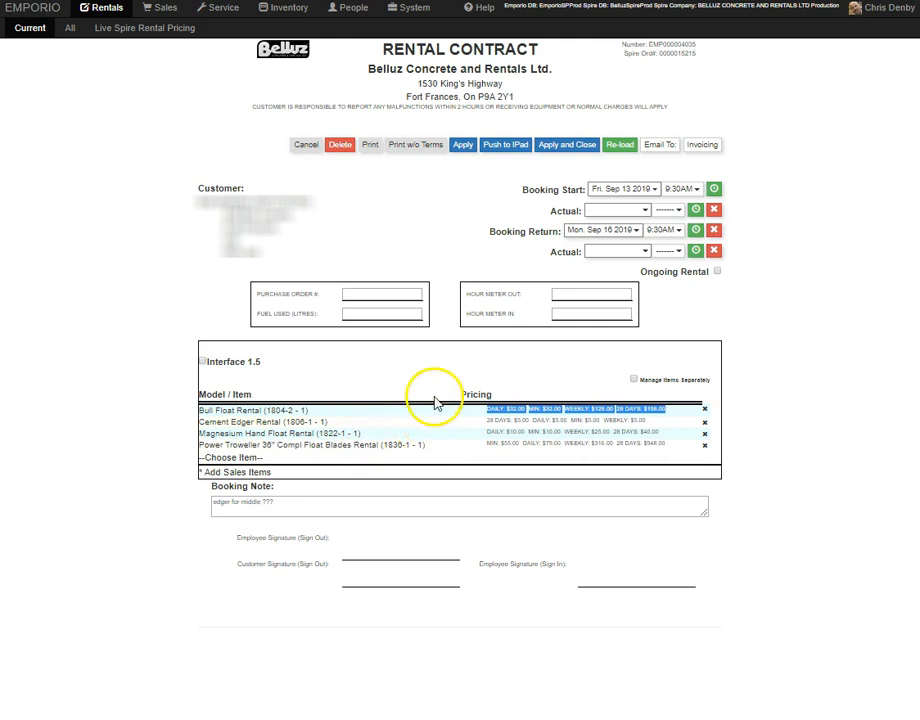
left_click(228, 366)
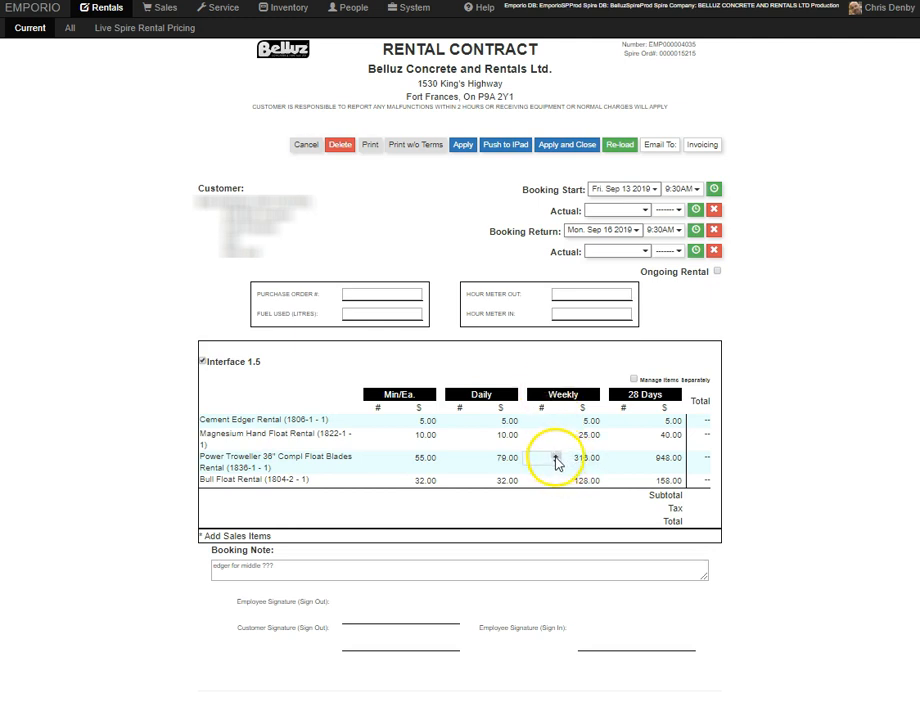
left_click(556, 457)
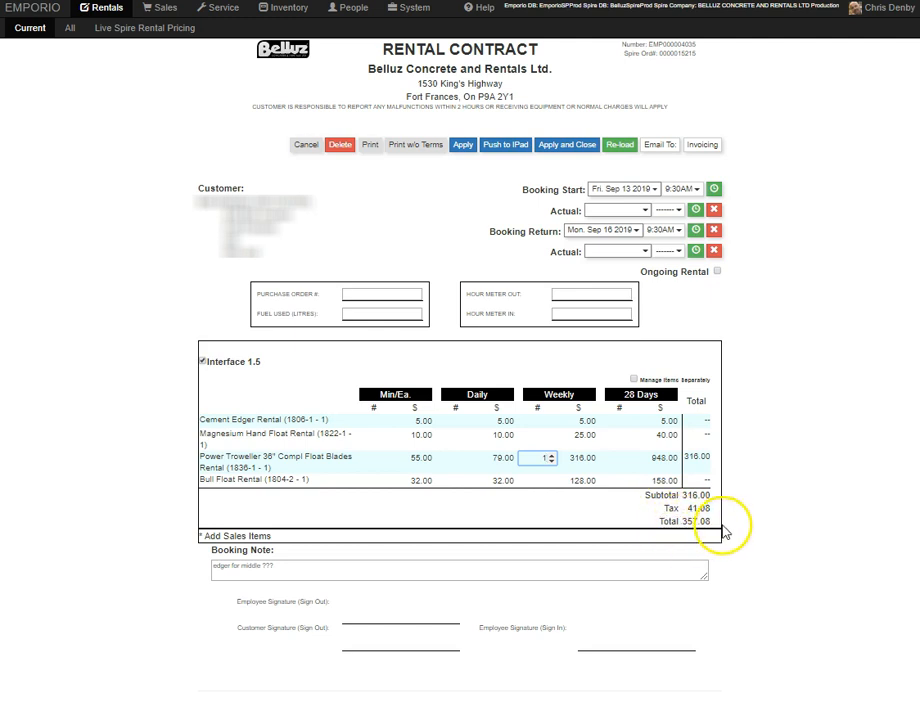
- Set the Power Troweller's weekly count to 1.5
left_click(549, 457)
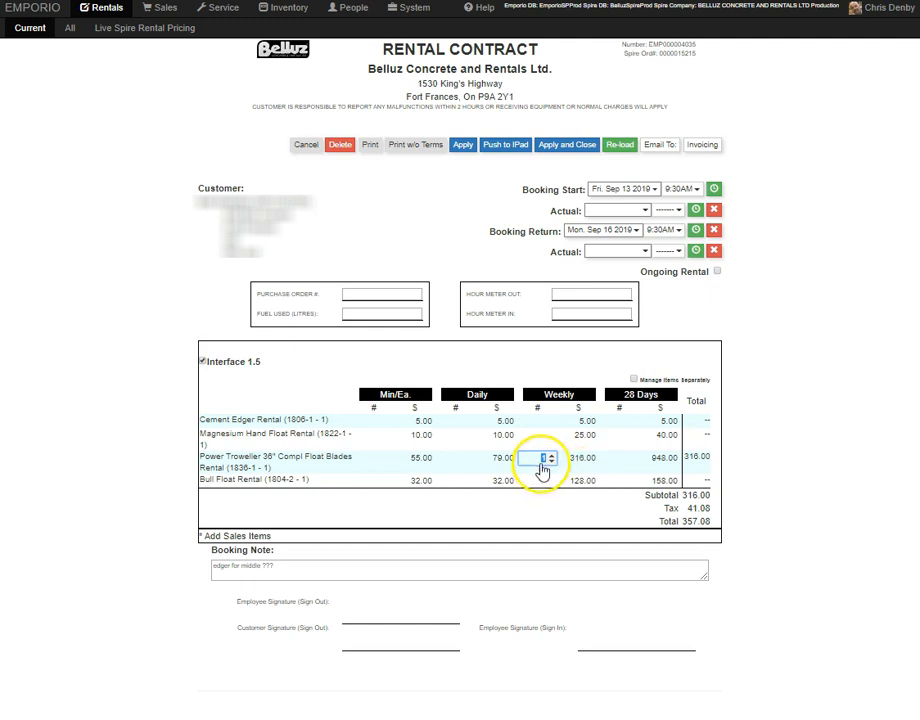
left_click(493, 490)
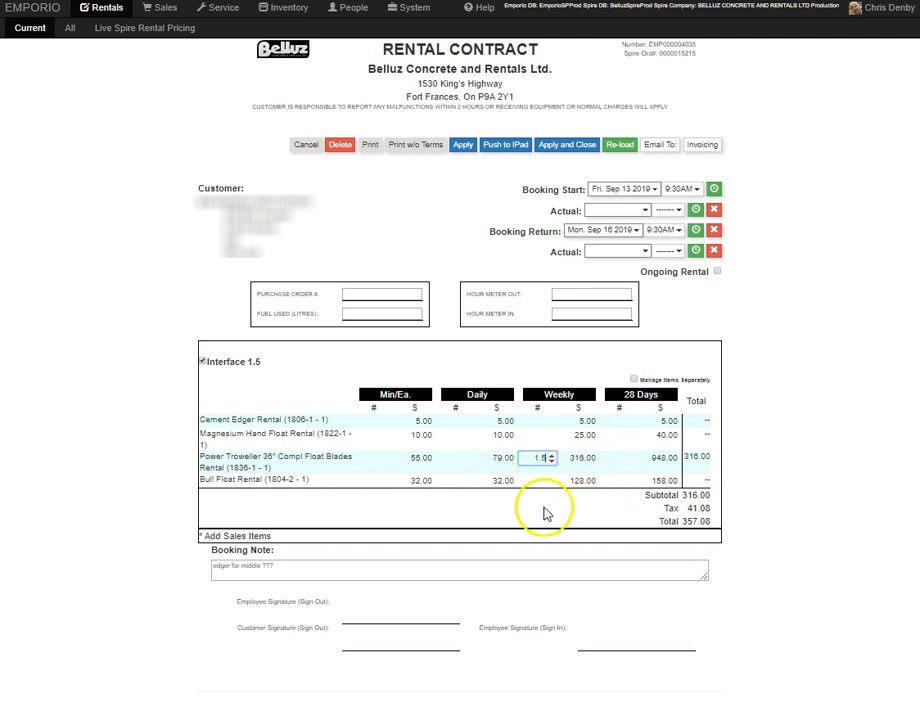
left_click(568, 372)
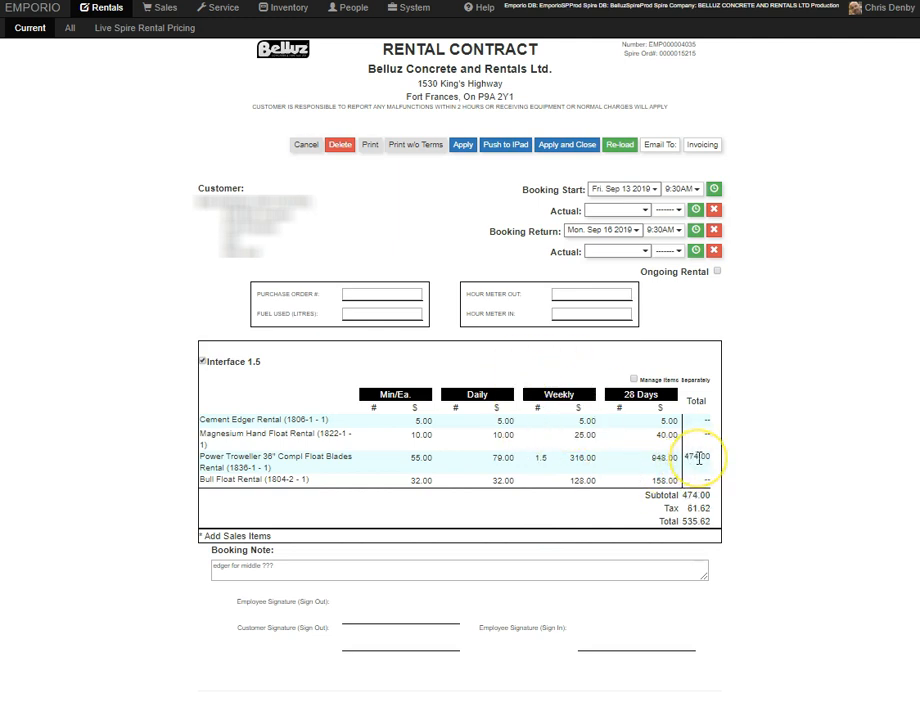
- Set the Power Troweller's weekly count back to 1, and try a daily count of 1 before clearing it
double_click(540, 458)
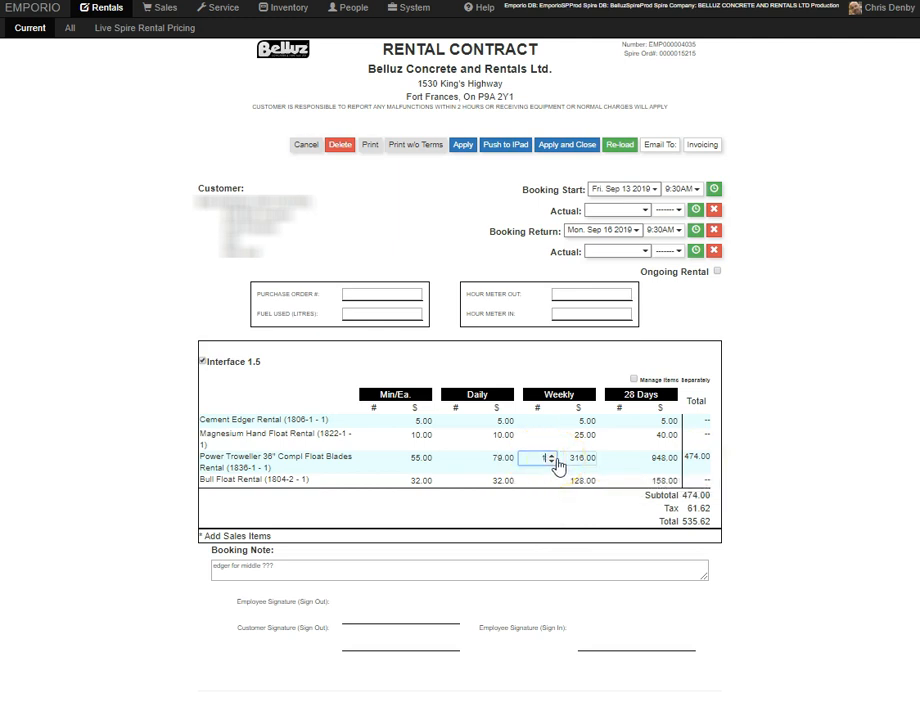
type("1")
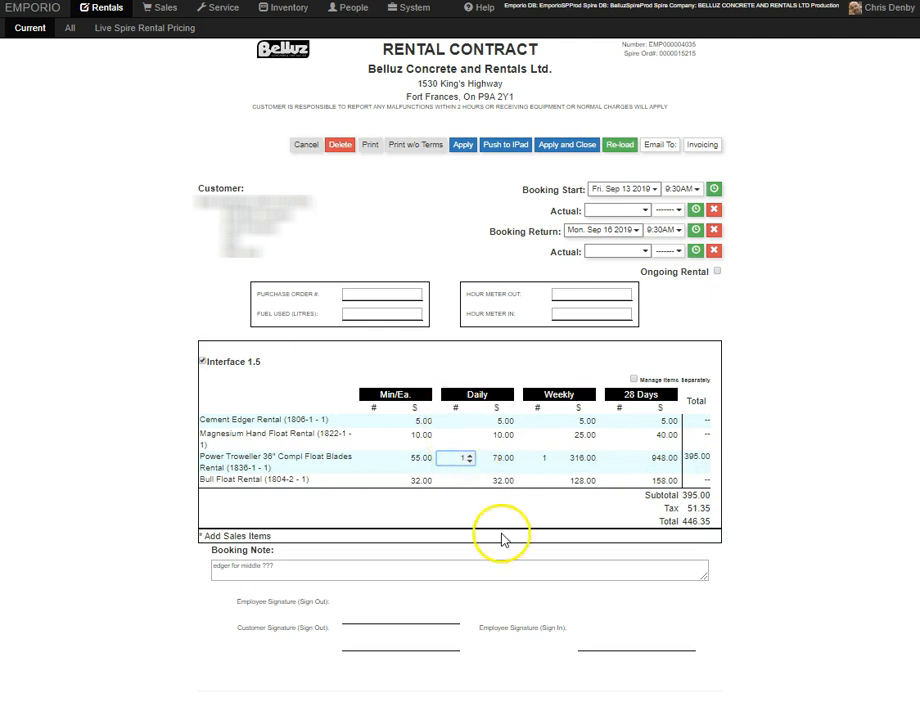
left_click(469, 461)
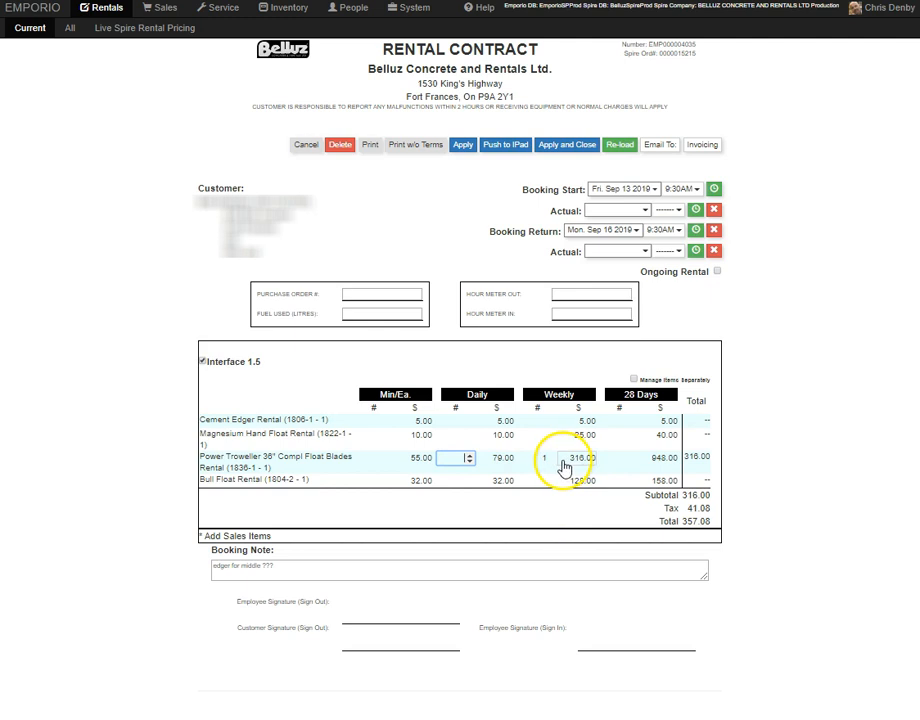
- Set the Power Troweller's weekly count to 2 and its weekly price to 302.00
left_click(551, 455)
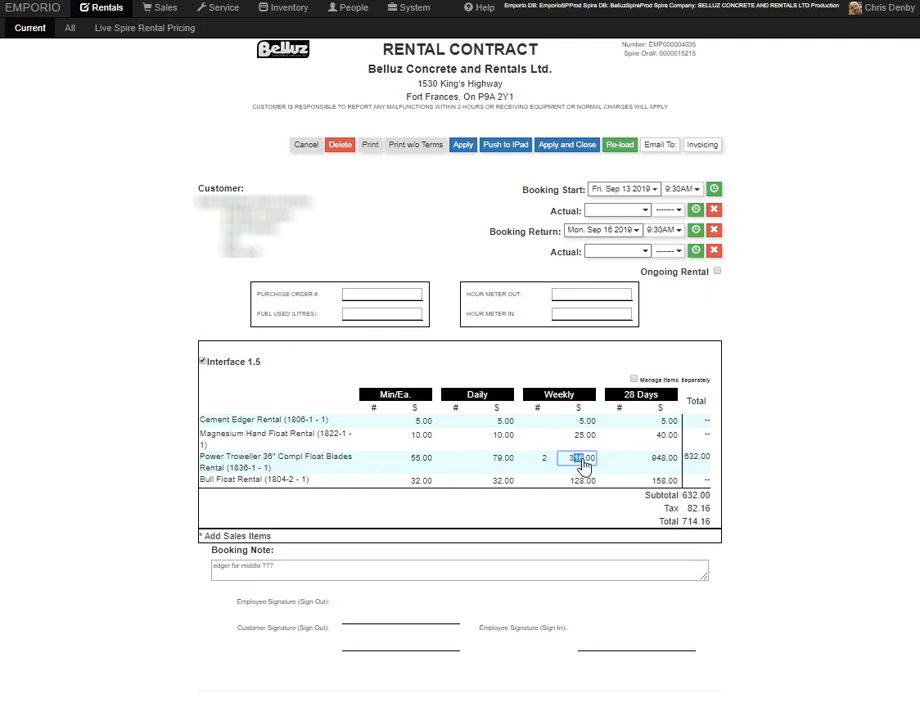
left_click(581, 368)
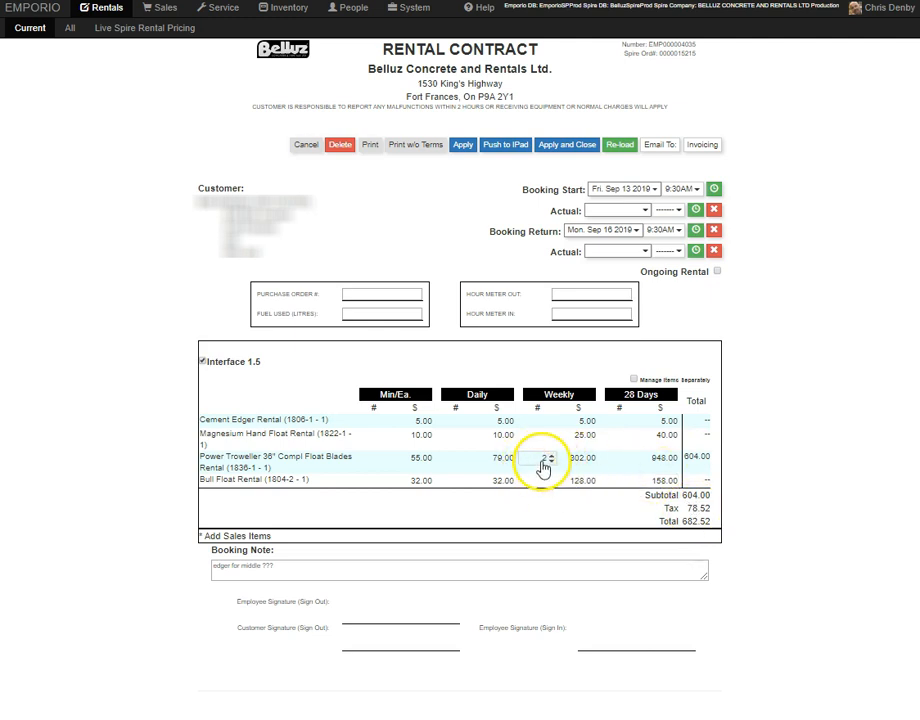
- Clear the Power Troweller's weekly count and re-load the contract to discard the overridden weekly price
left_click(619, 145)
left_click(204, 362)
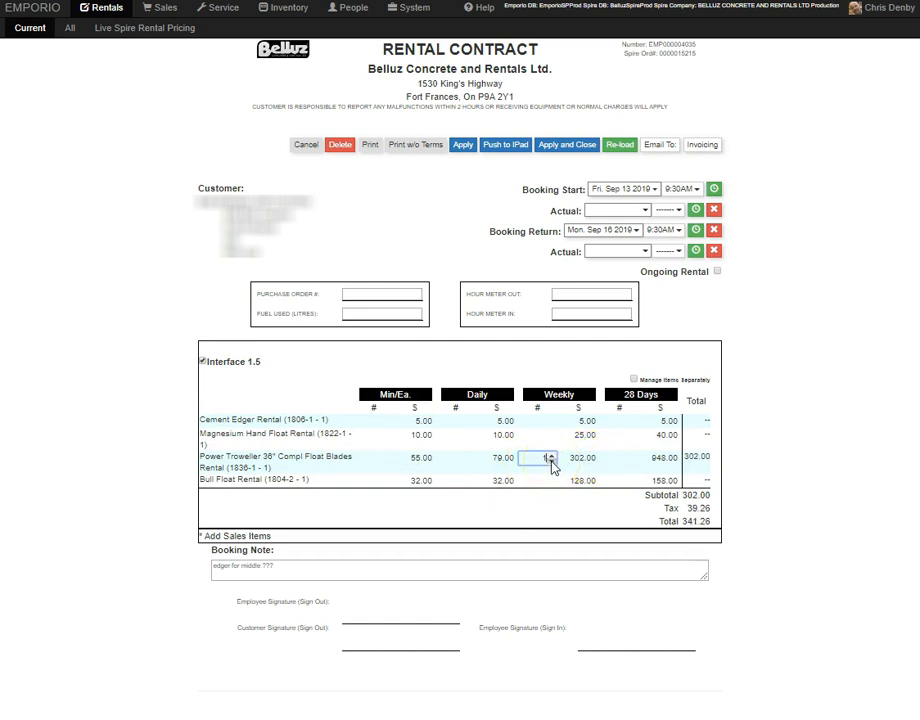
left_click(551, 463)
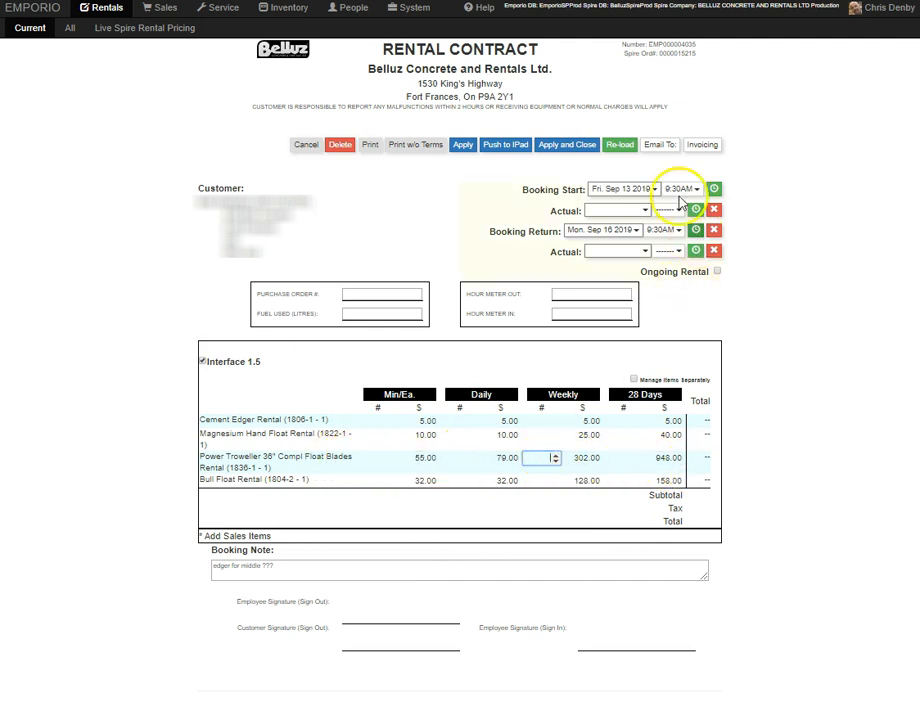
left_click(618, 146)
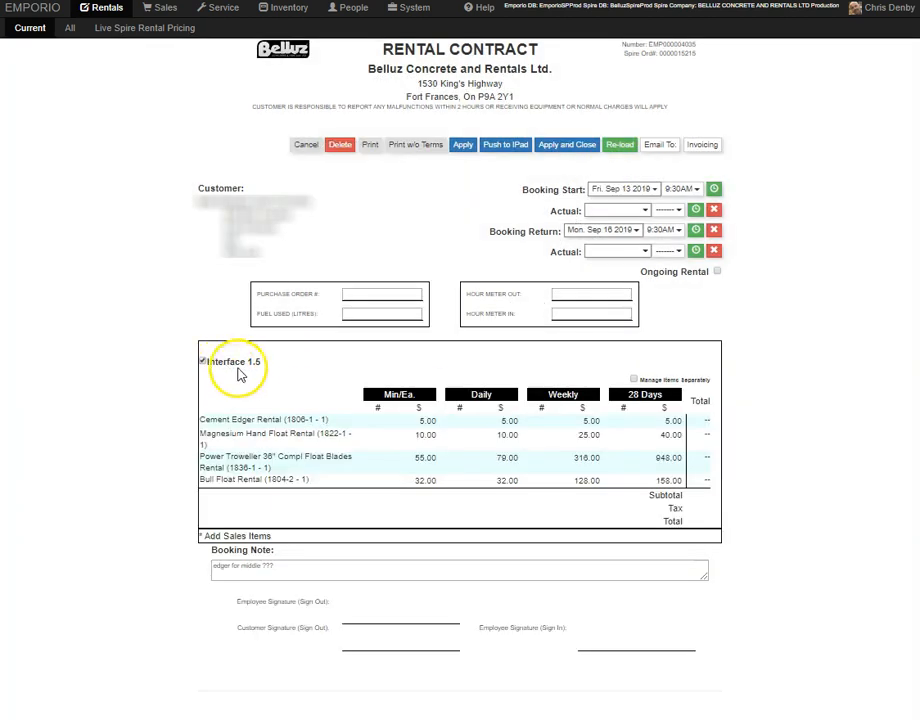
- Set the Power Troweller's weekly count to 2 at the standard weekly price
left_click(553, 458)
left_click(551, 454)
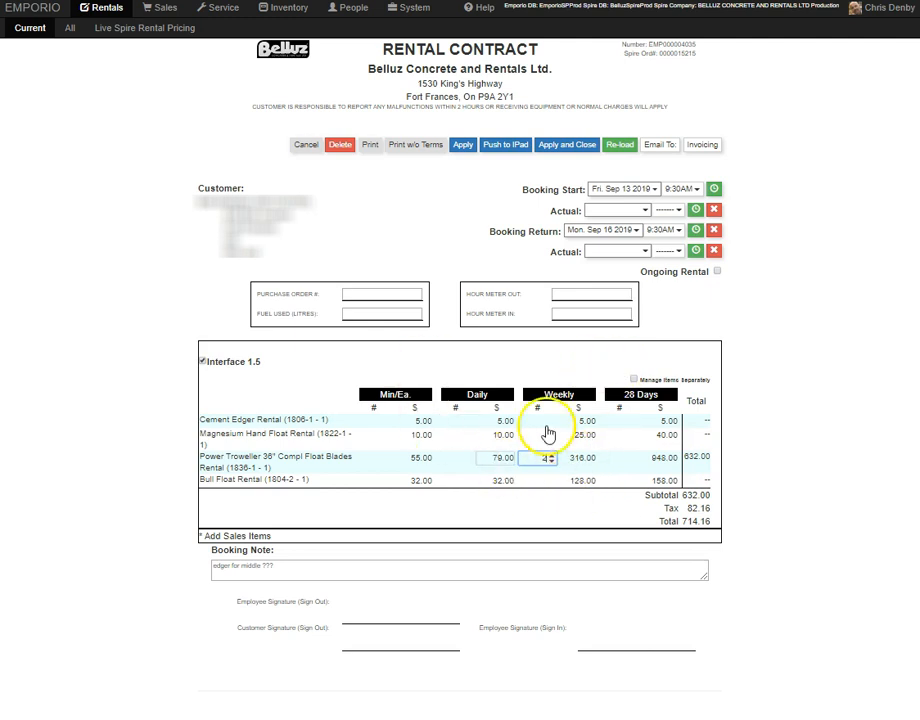
left_click(526, 366)
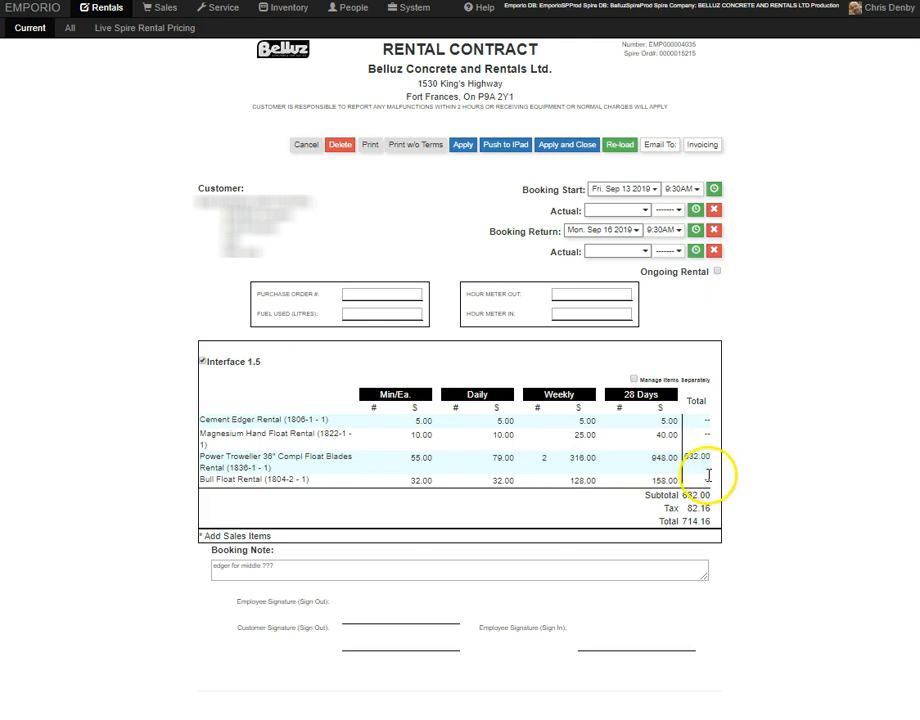
- Turn Interface 1.5 off and on again to compare both item views, and inspect the tax line
left_click(252, 367)
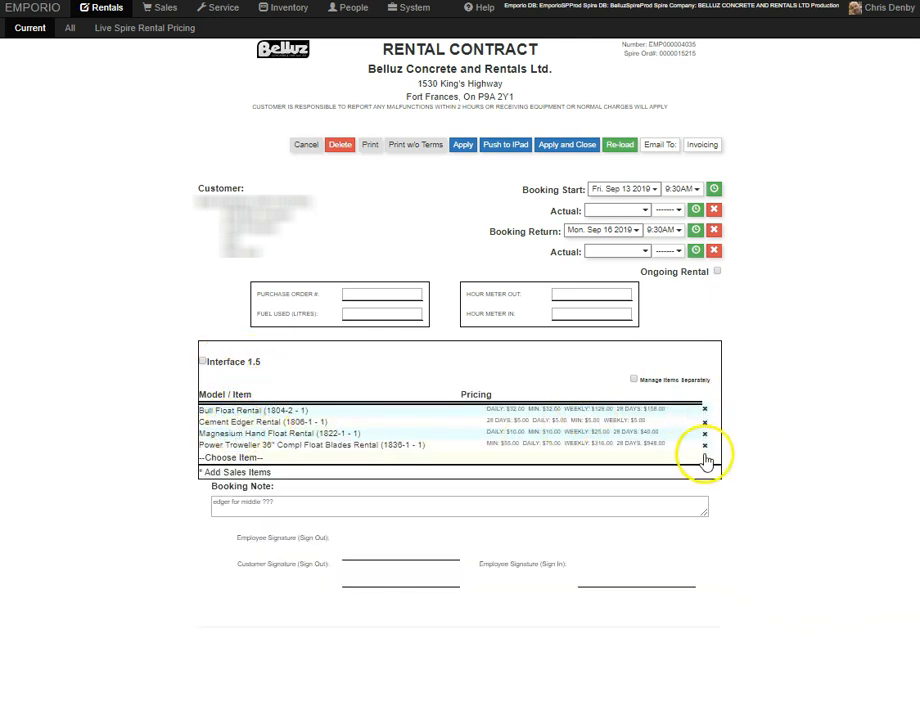
left_click(232, 364)
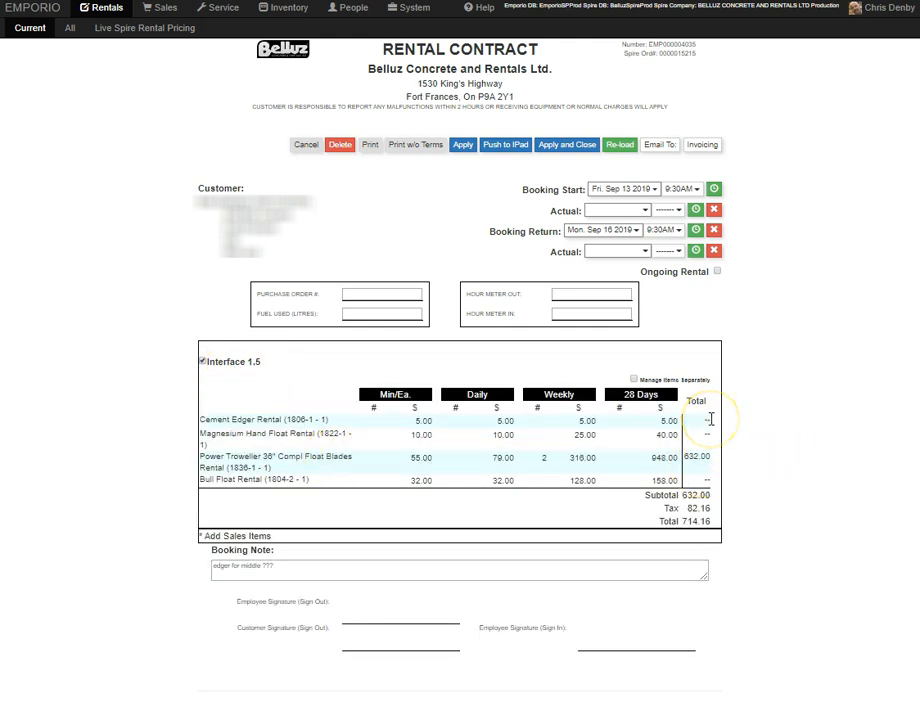
double_click(667, 509)
left_click_drag(679, 509, 659, 511)
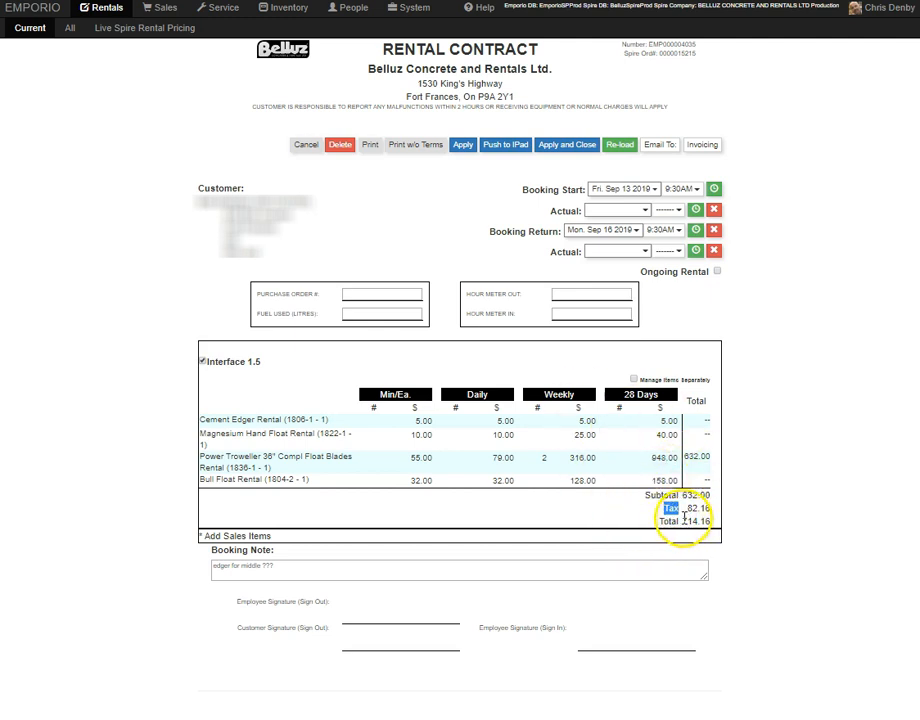
- Clear the Power Troweller's weekly count so that no rental period is charged
left_click(549, 460)
left_click(553, 466)
right_click(596, 671)
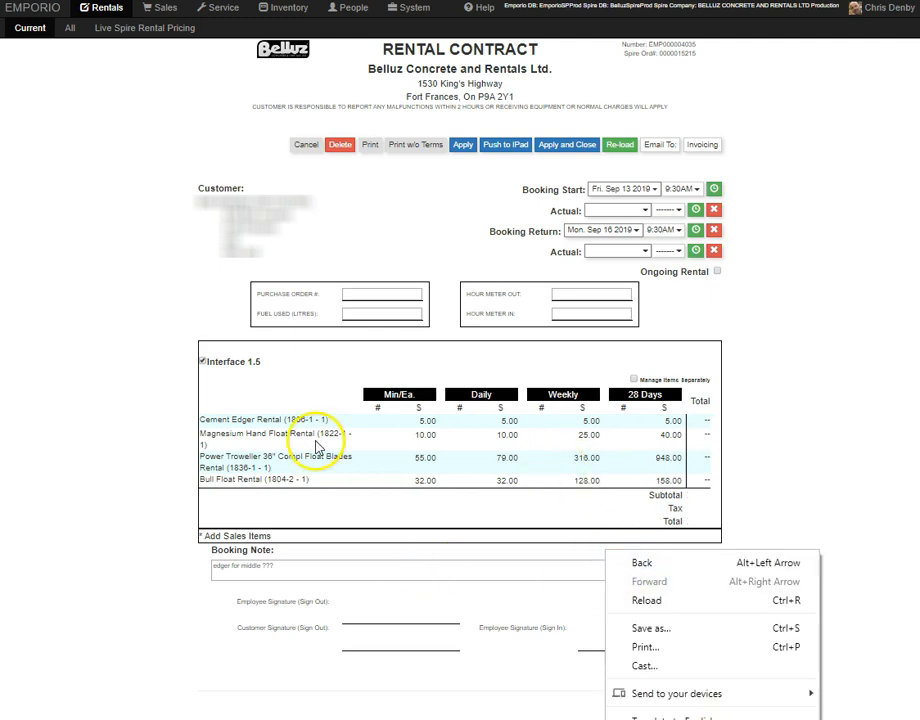
left_click(155, 393)
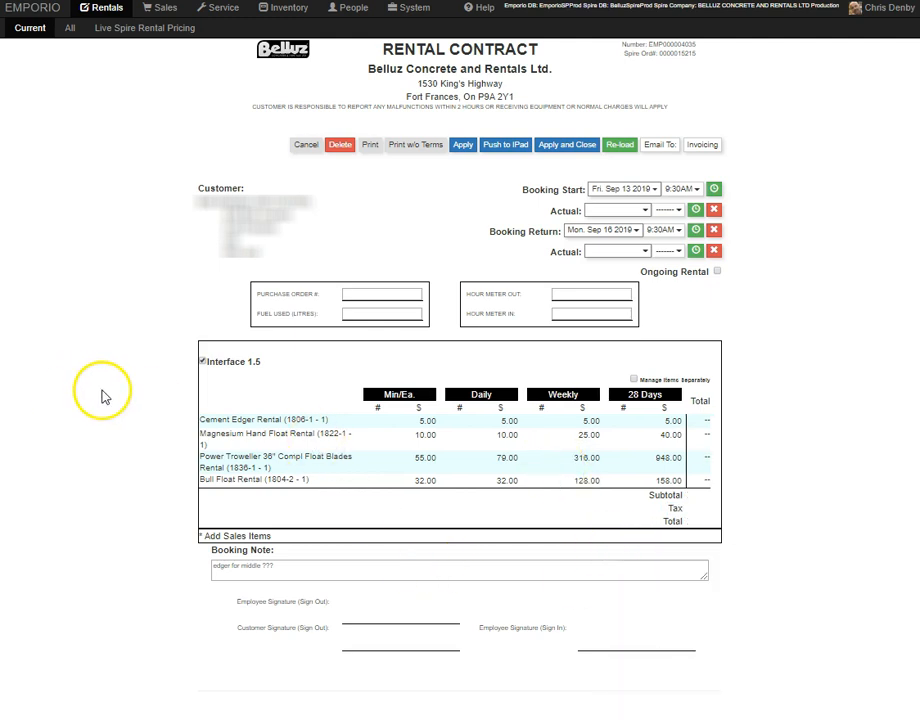
- Cancel out of this contract, search the rentals for 38, and open the upcoming rental booked from Sep 26 to Sep 30 2019
left_click(306, 148)
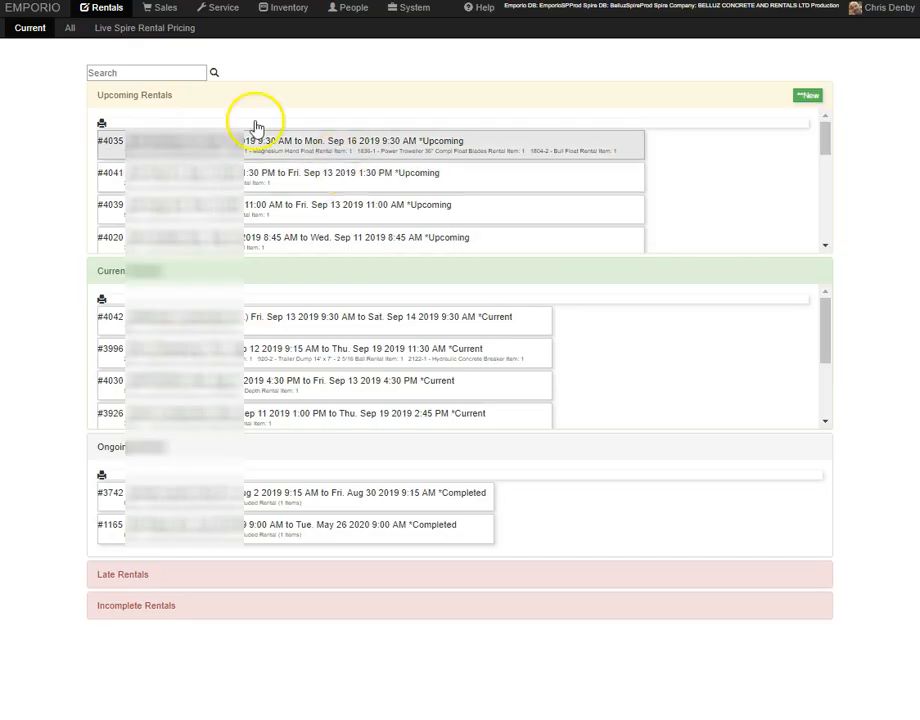
left_click(149, 72)
type("38")
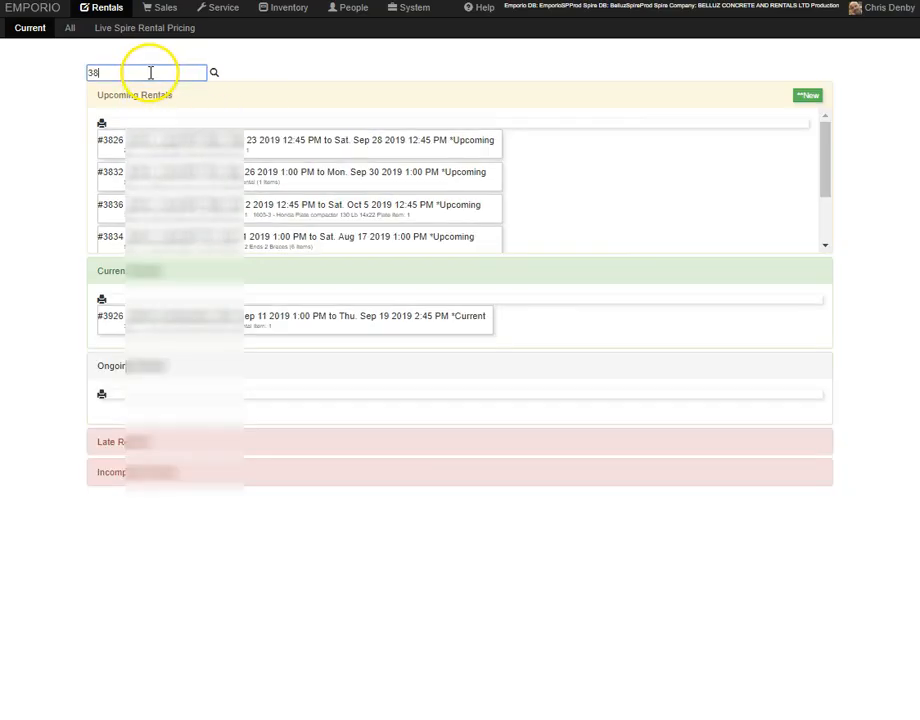
left_click(179, 176)
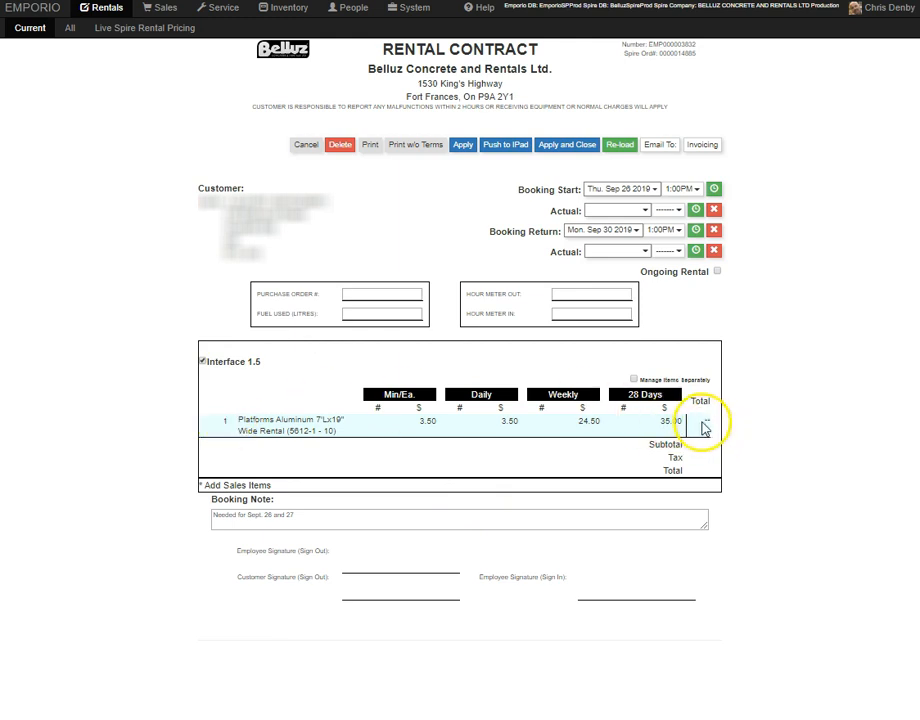
- Set the Platforms Aluminum rental's daily count to 2 and its quantity to 2
left_click(473, 418)
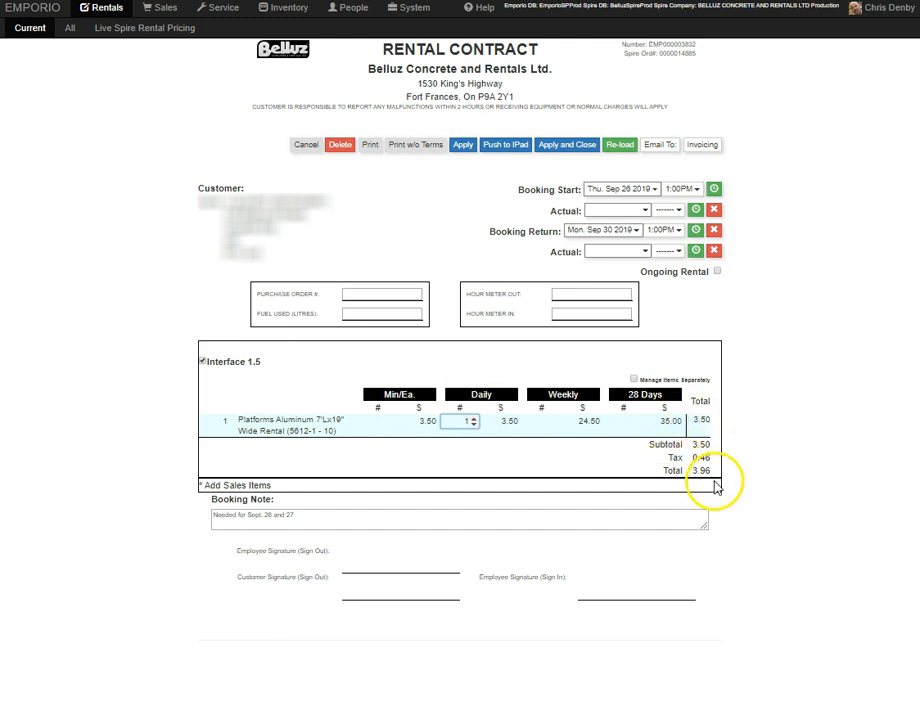
left_click(476, 419)
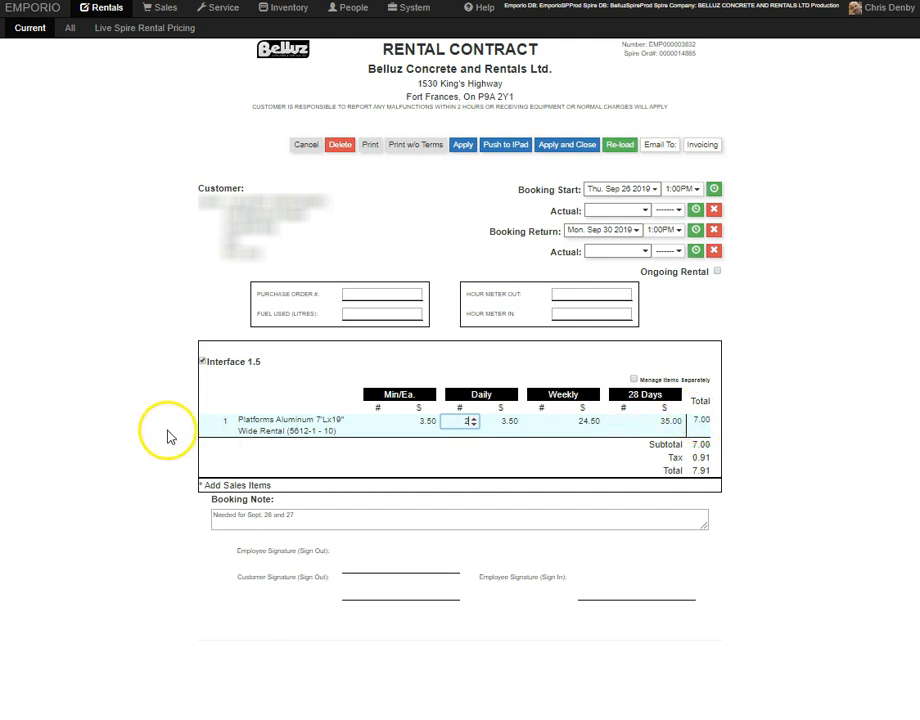
left_click(231, 418)
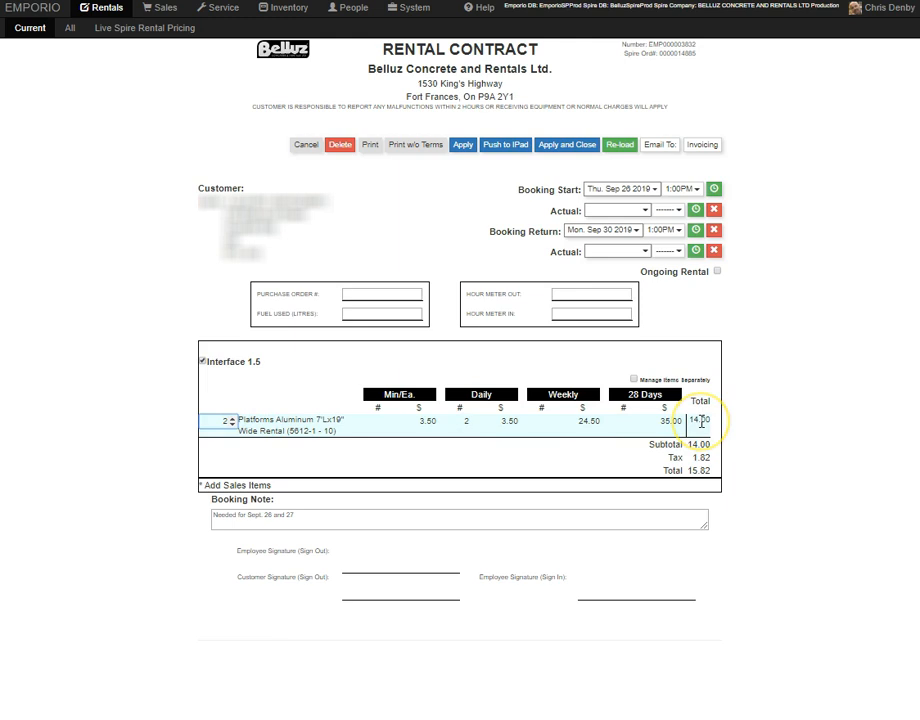
- Return the Platforms Aluminum rental's quantity to 1, and try leaving the quantity empty
left_click(232, 424)
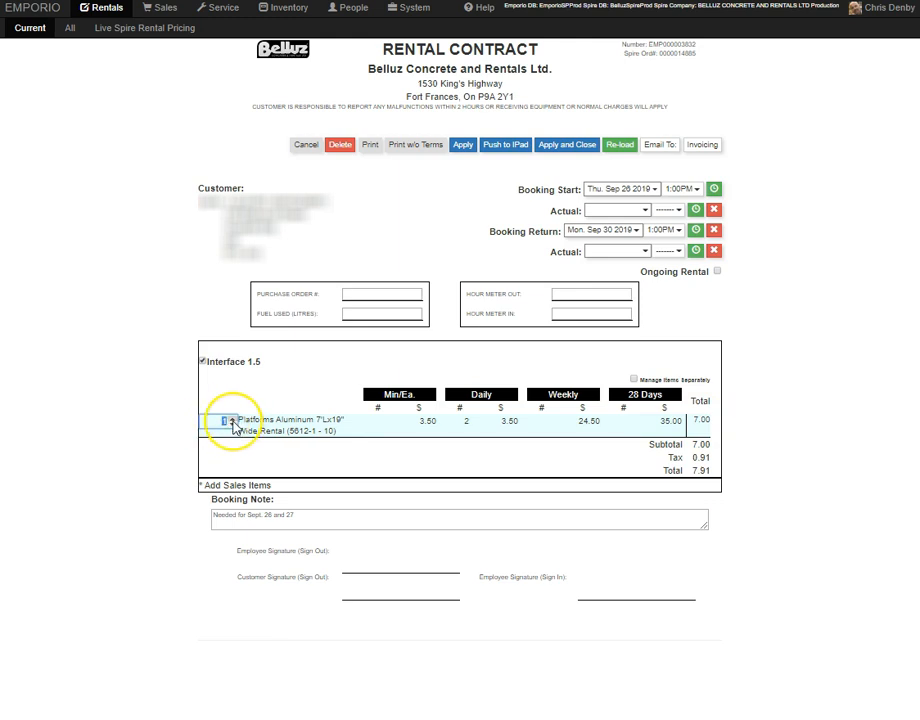
left_click(232, 419)
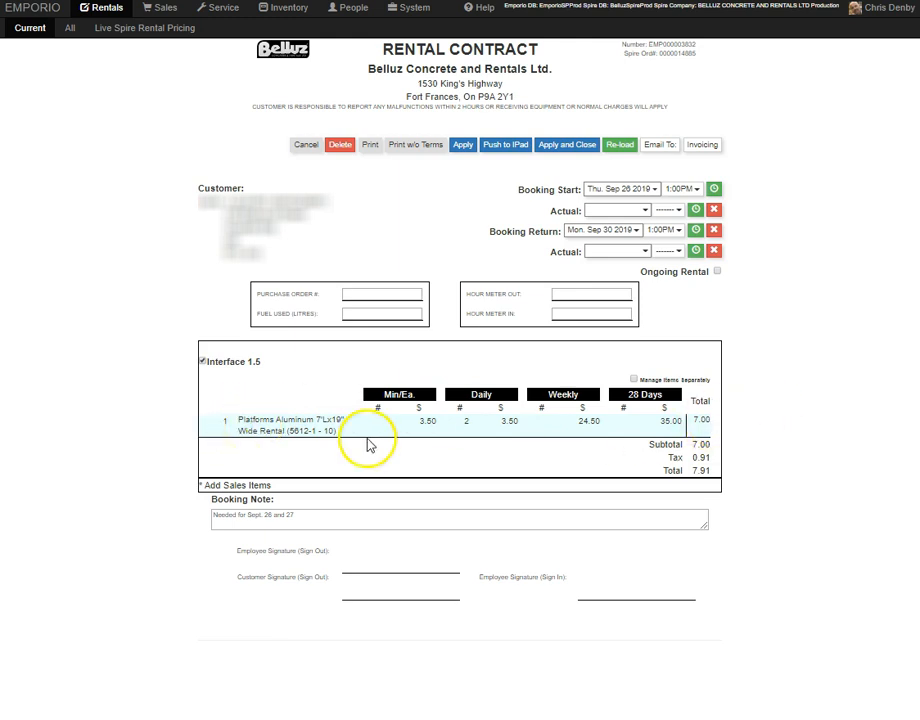
left_click(222, 421)
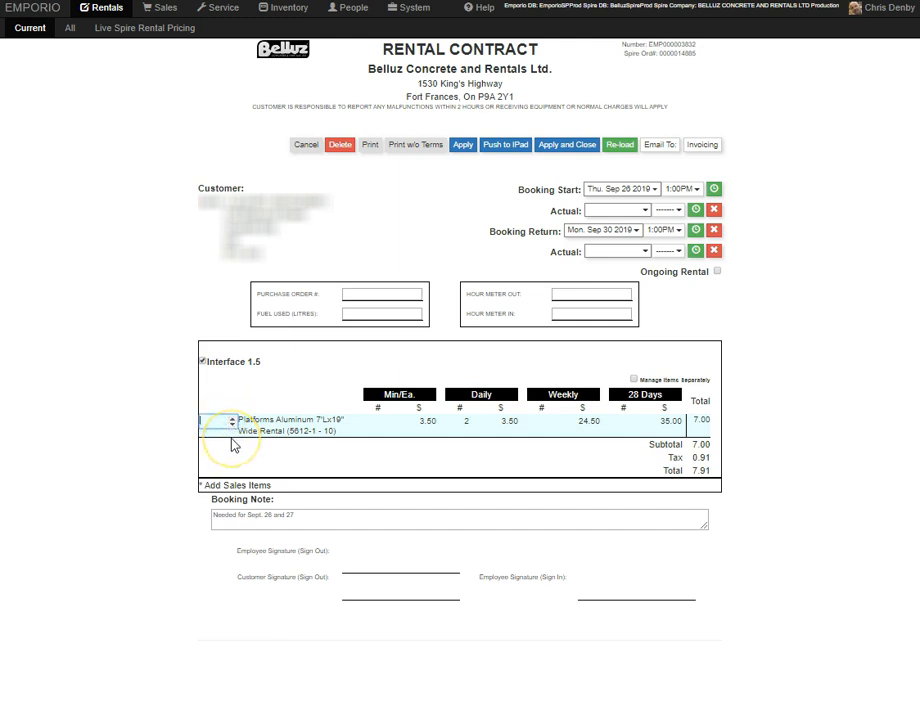
left_click(246, 392)
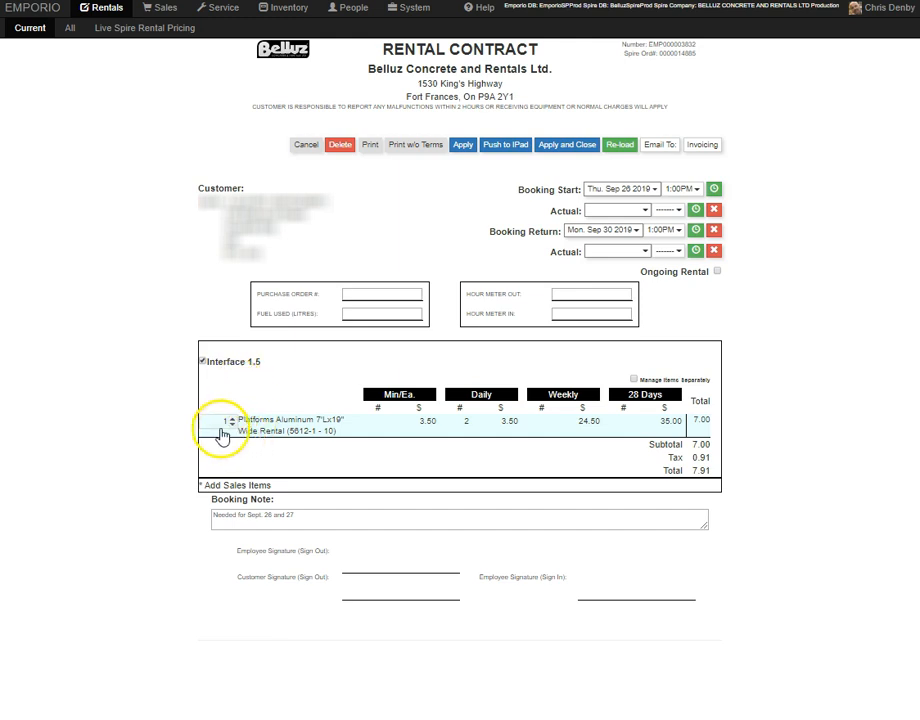
- Clear the Platforms Aluminum rental's daily count and set it to 2 again
left_click(468, 421)
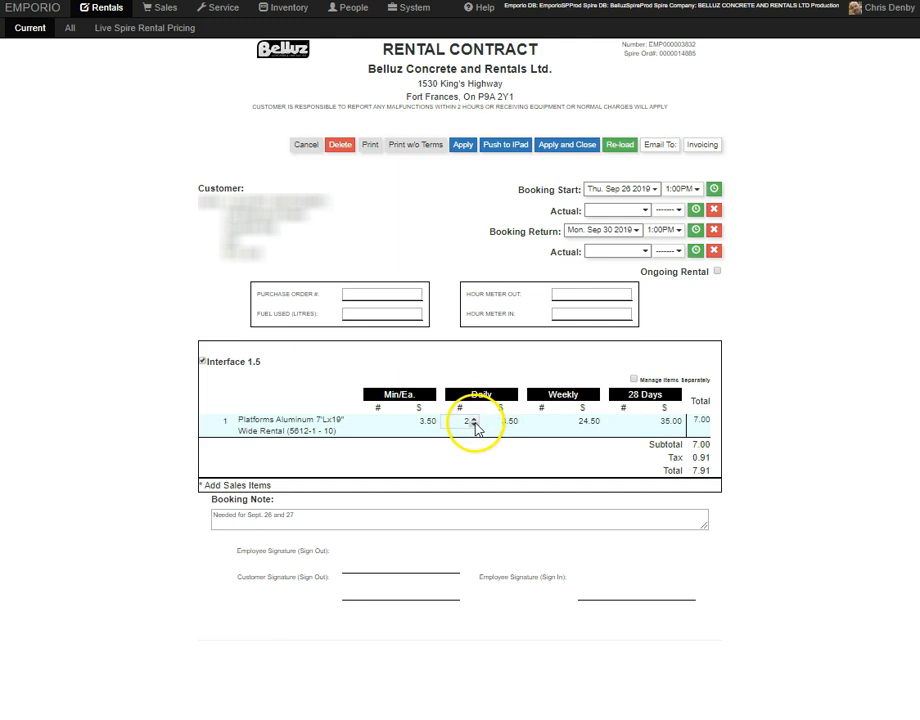
key("BackSpace")
left_click(479, 378)
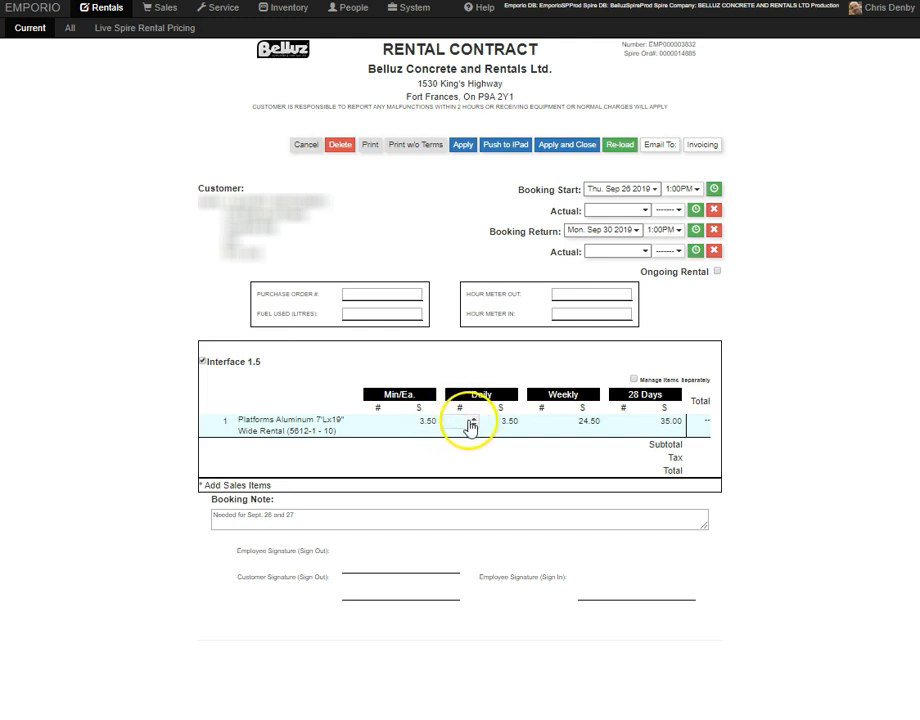
left_click(474, 418)
left_click(474, 418)
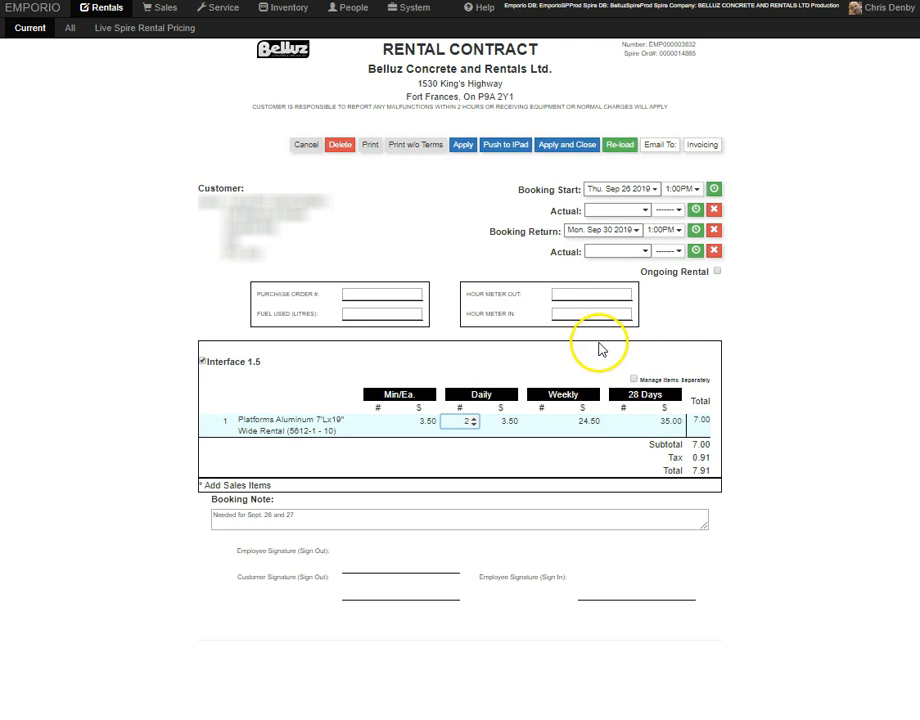
left_click(232, 418)
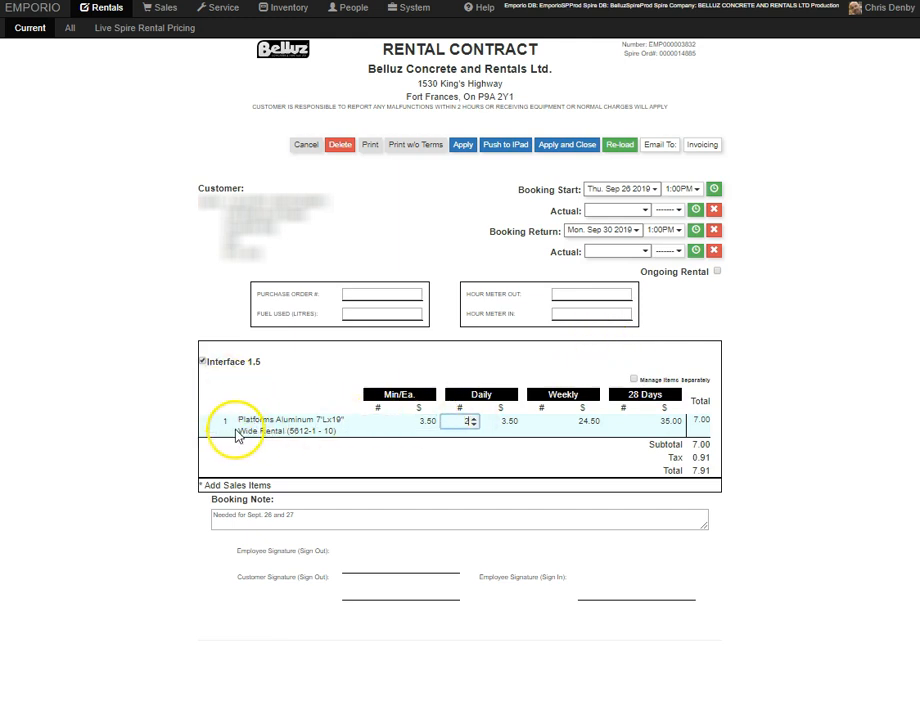